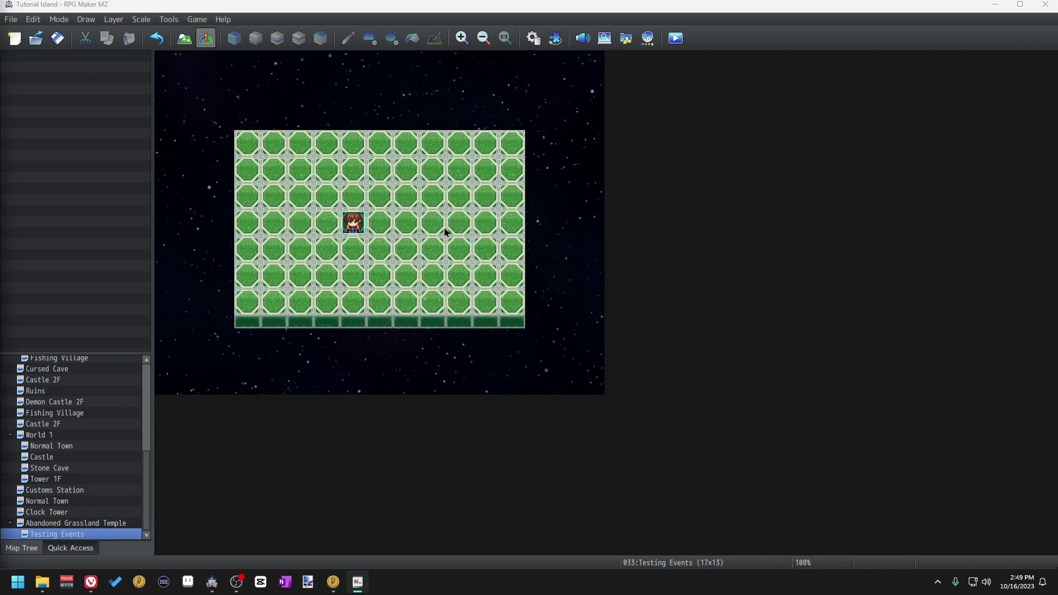
Create a new event, EV001, on an empty tile of the Testing Events map.
double_click(305, 226)
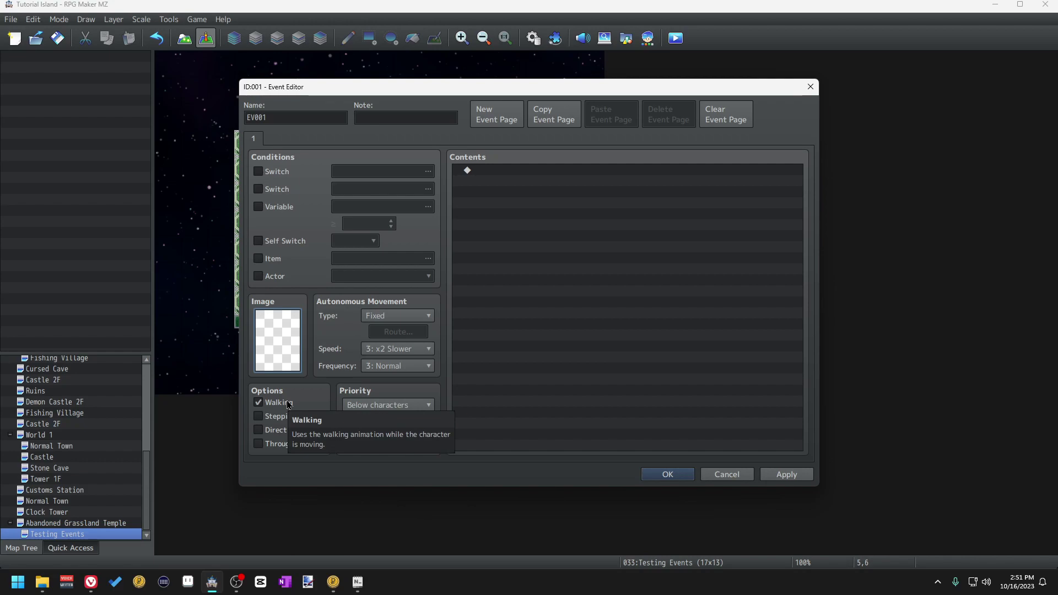
Give EV001 an Actor1 graphic, settling on the second character in the top row.
double_click(286, 357)
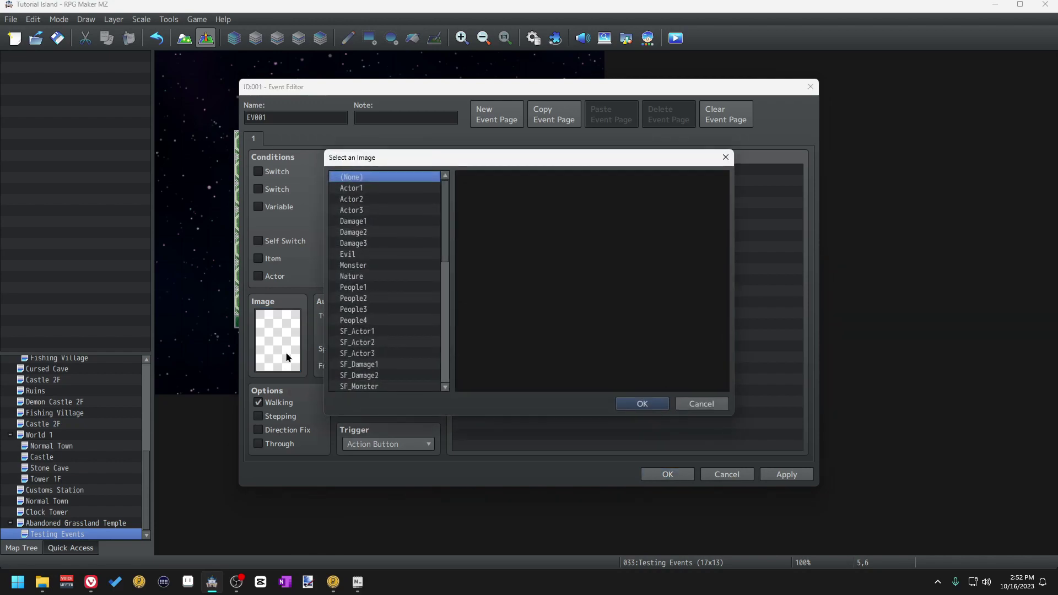
left_click(361, 188)
left_click(465, 189)
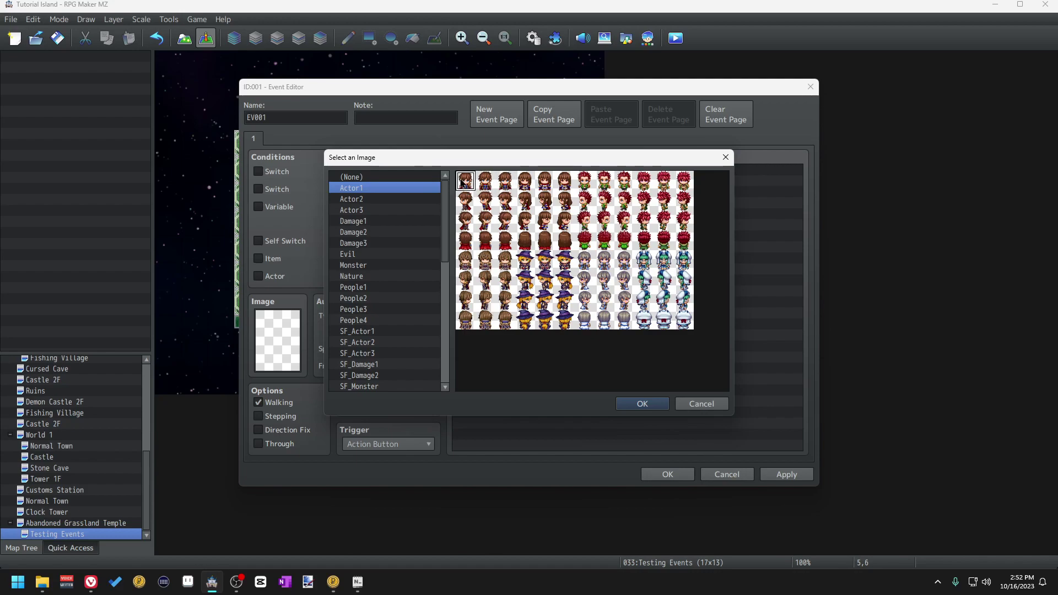
left_click(463, 185)
left_click(509, 183)
left_click(485, 185)
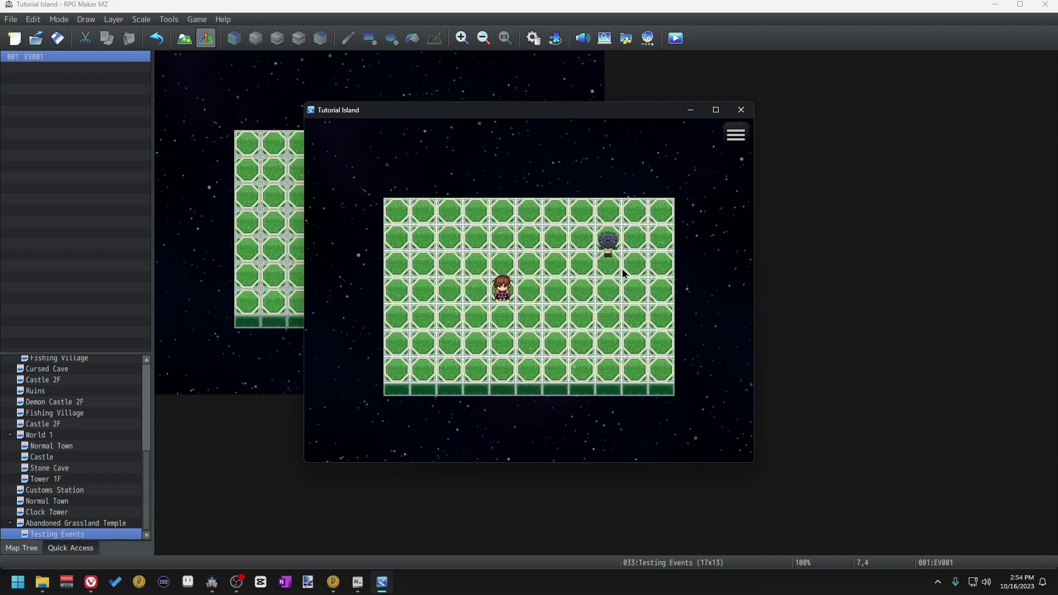
Close the playtest and reopen the first monster event's settings.
left_click(741, 110)
double_click(433, 249)
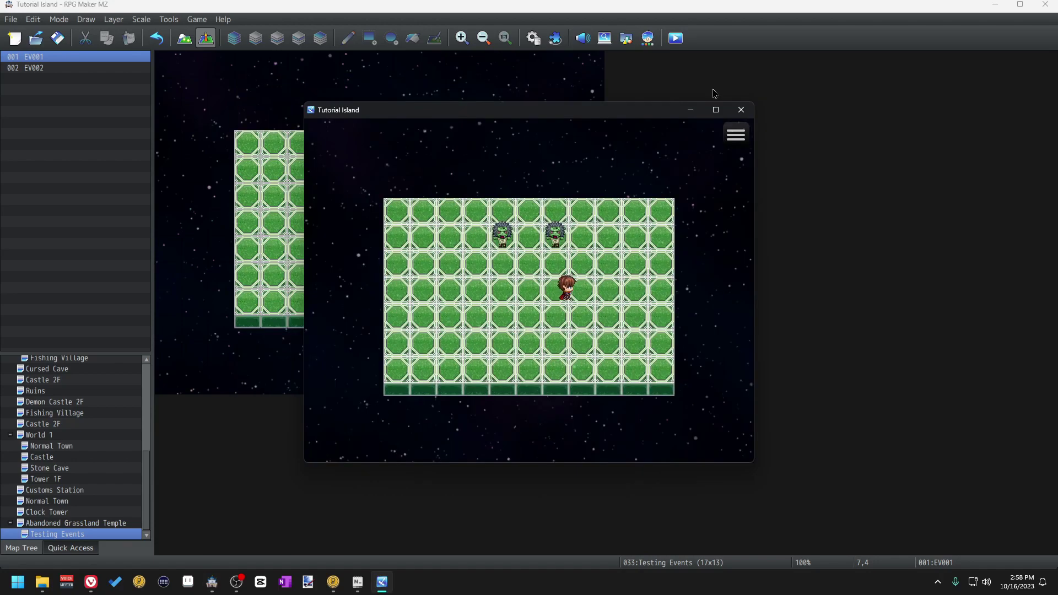
Walk the hero up to the first monster, talk to it and dismiss its Rawr! message.
key("Up")
key("Up")
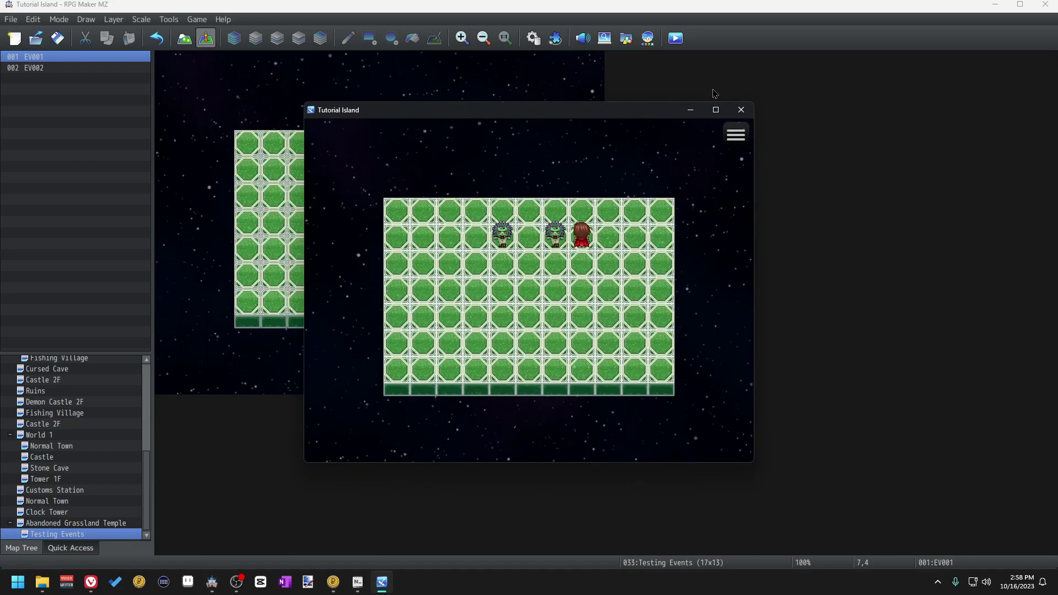
key("Return")
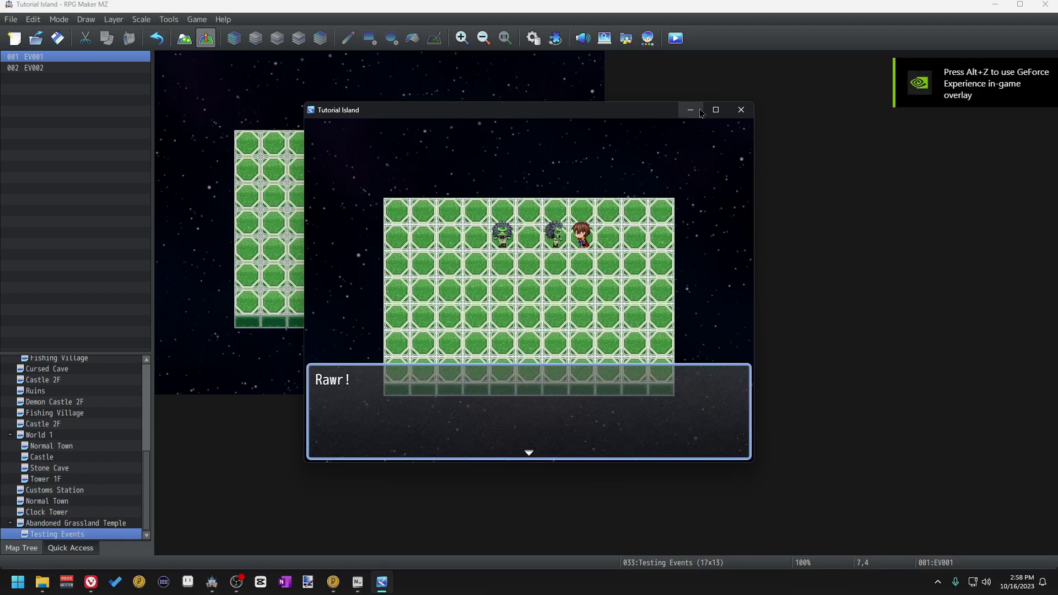
key("Return")
Walk the hero over beside the other monster and talk to it.
key("Down")
key("Down")
key("Left")
key("Left")
key("Left")
key("Left")
key("Up")
key("Up")
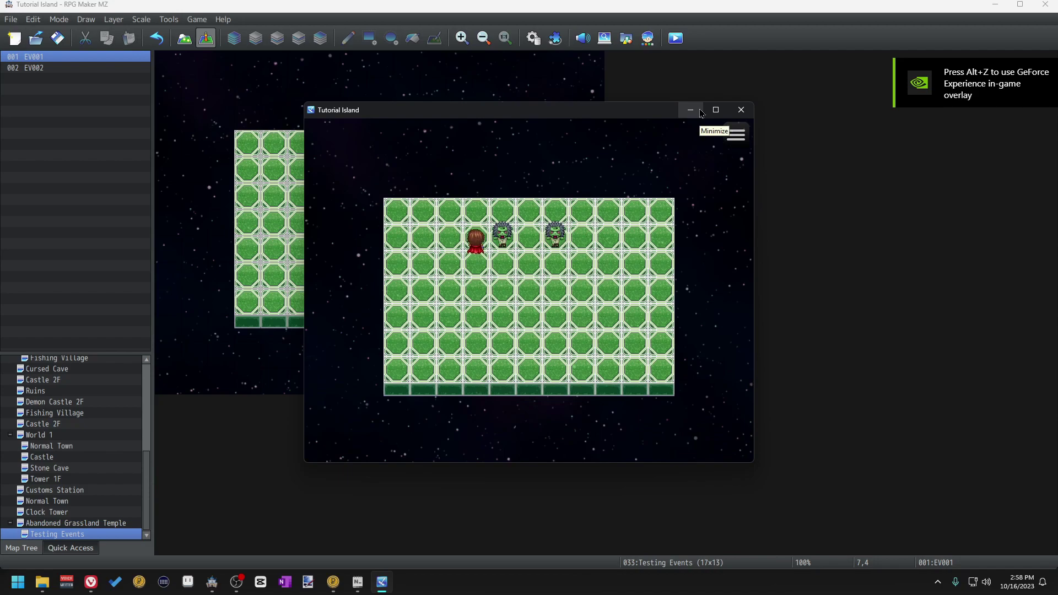
key("Right")
key("Return")
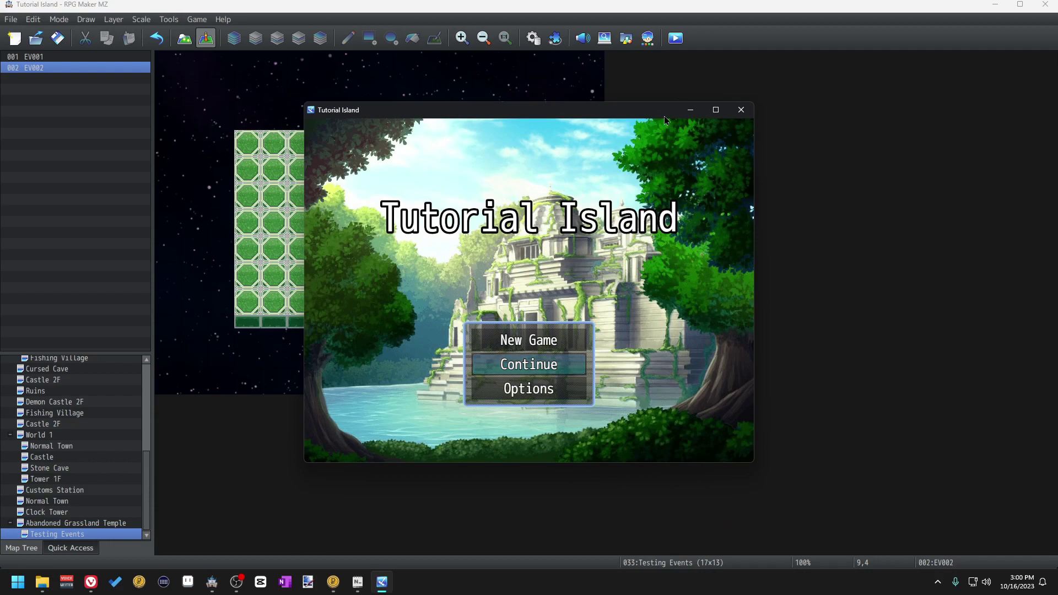
Start a New Game from the playtest title screen to check both monsters.
key("Up")
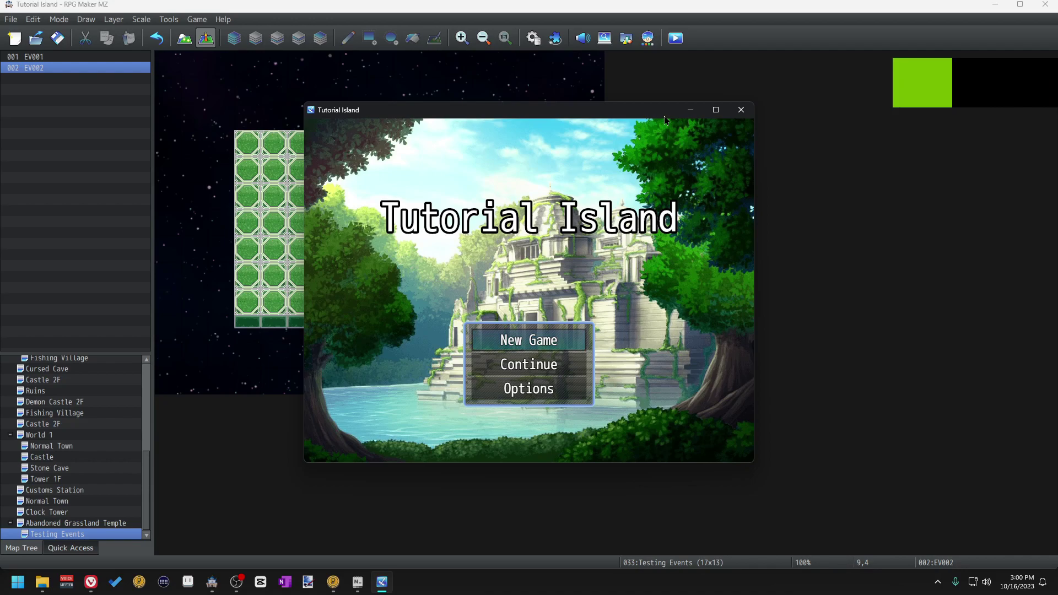
key("Return")
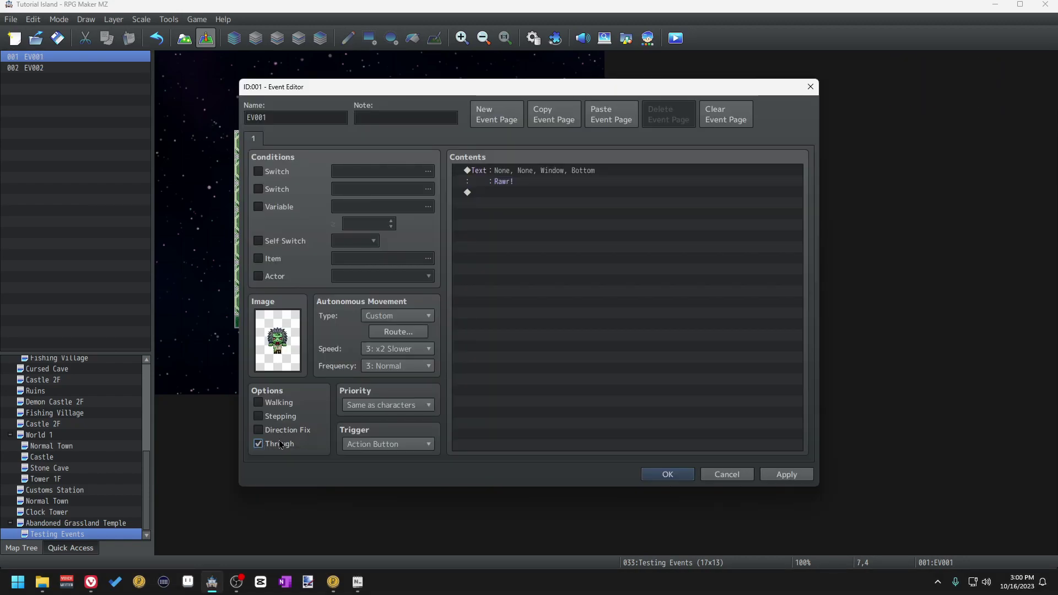
mouse_move(281, 451)
Launch a playtest and start a New Game on the test map.
left_click(667, 474)
key("ctrl+r")
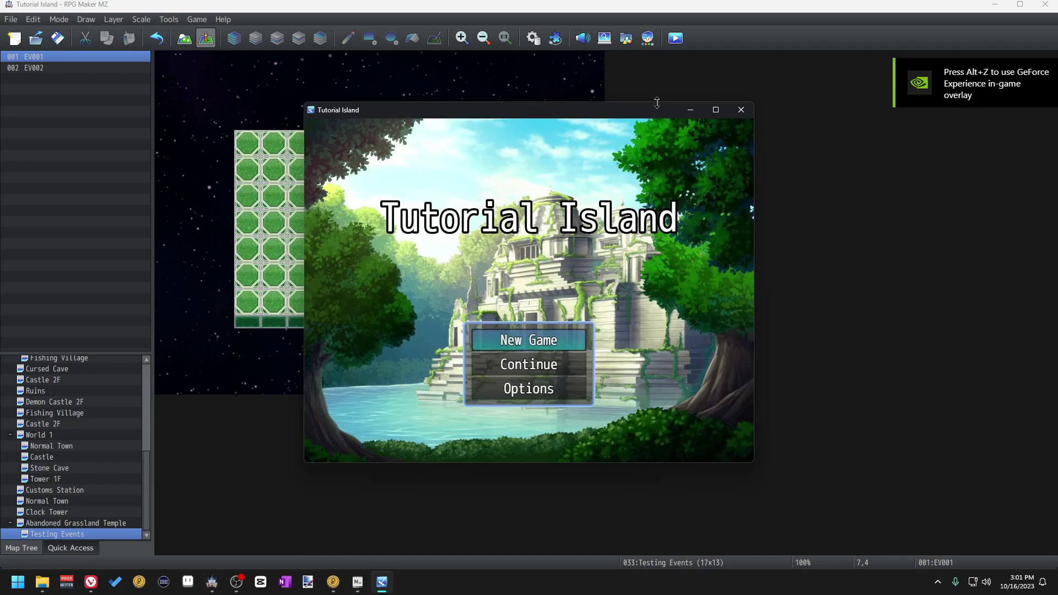
key("Return")
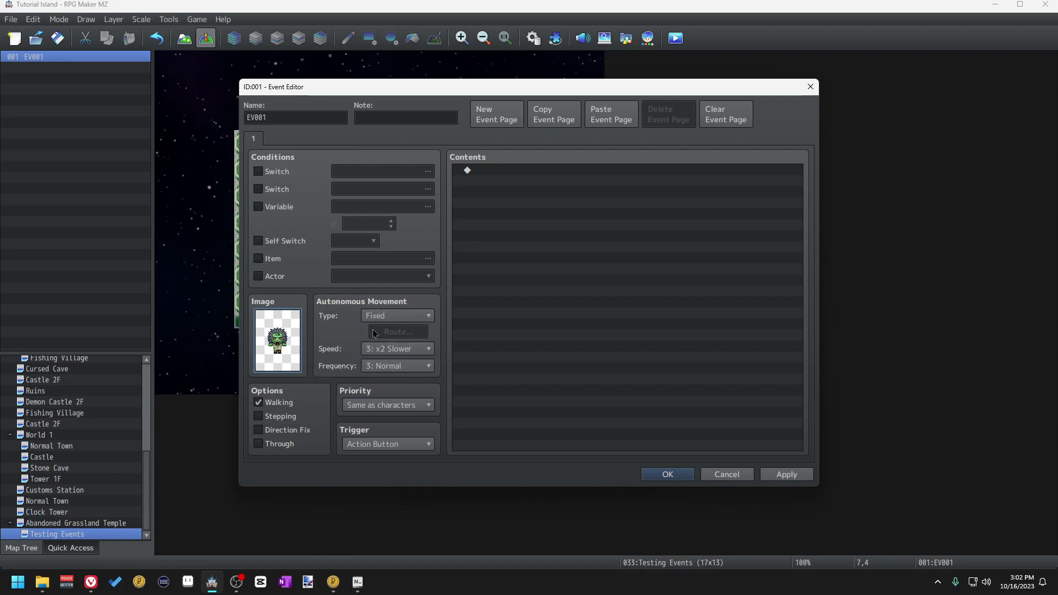
Leave the event's Autonomous Movement Type on Fixed.
left_click(394, 317)
left_click(395, 319)
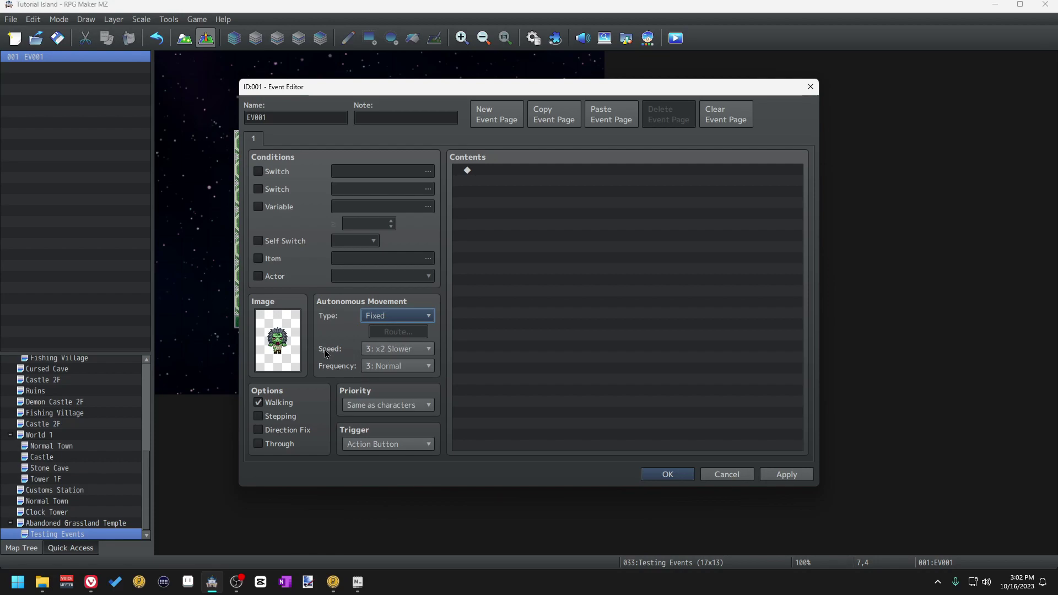
mouse_move(325, 354)
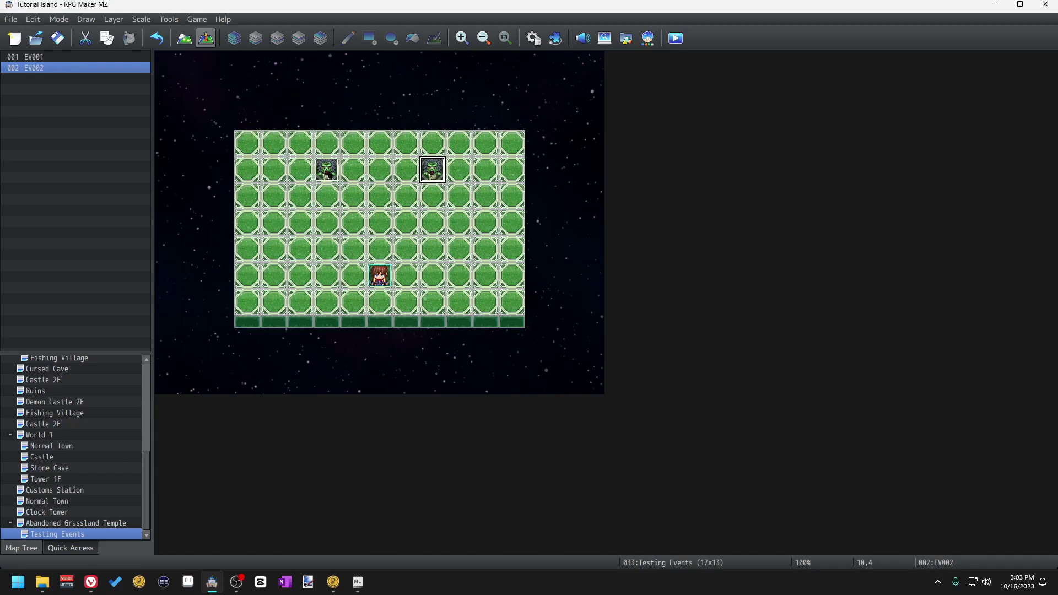
left_click(329, 175)
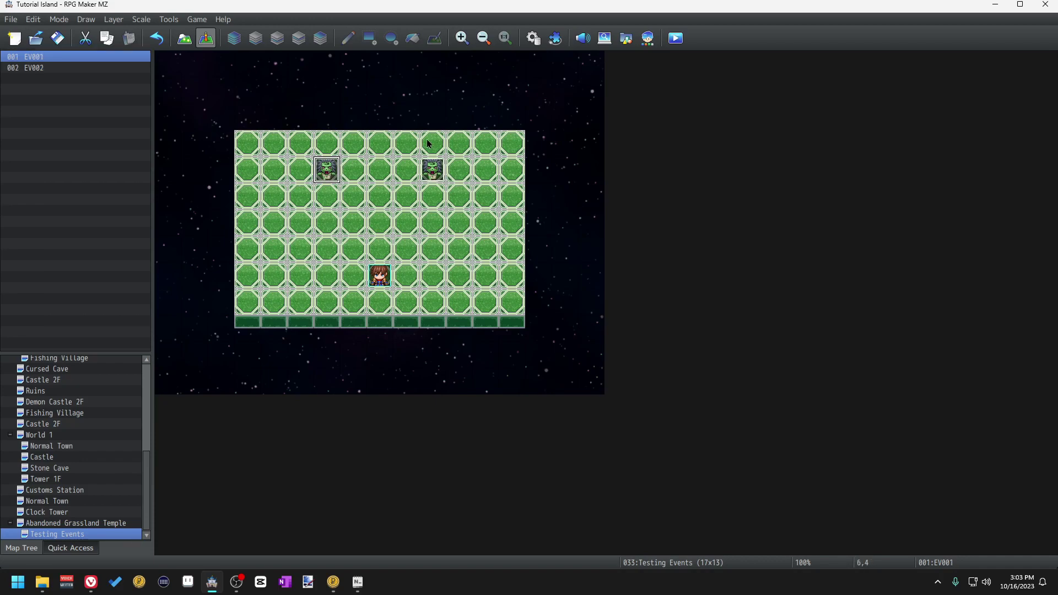
left_click(436, 176)
left_click(675, 37)
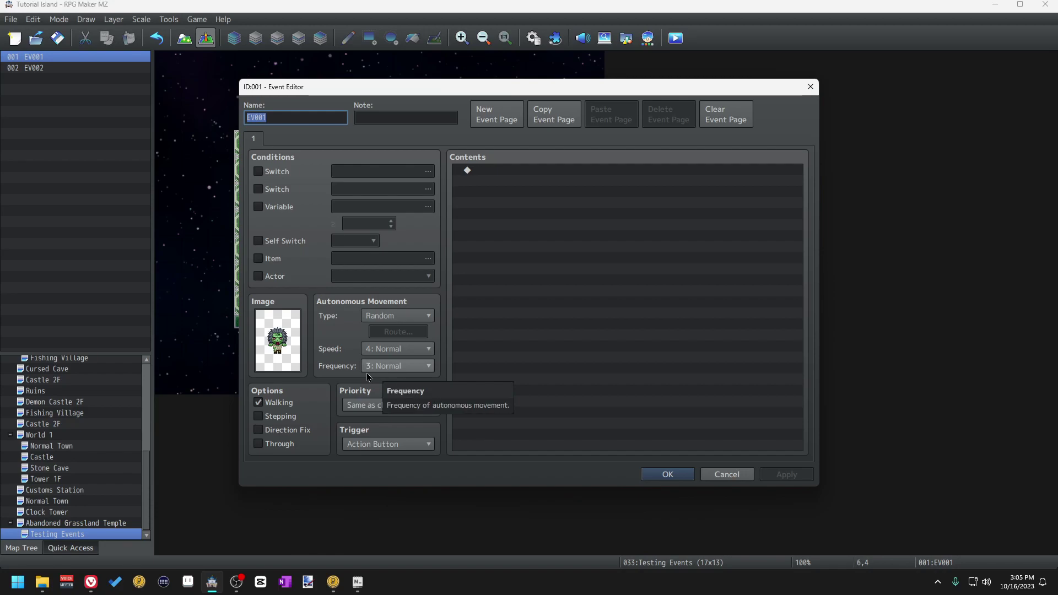
key("Escape")
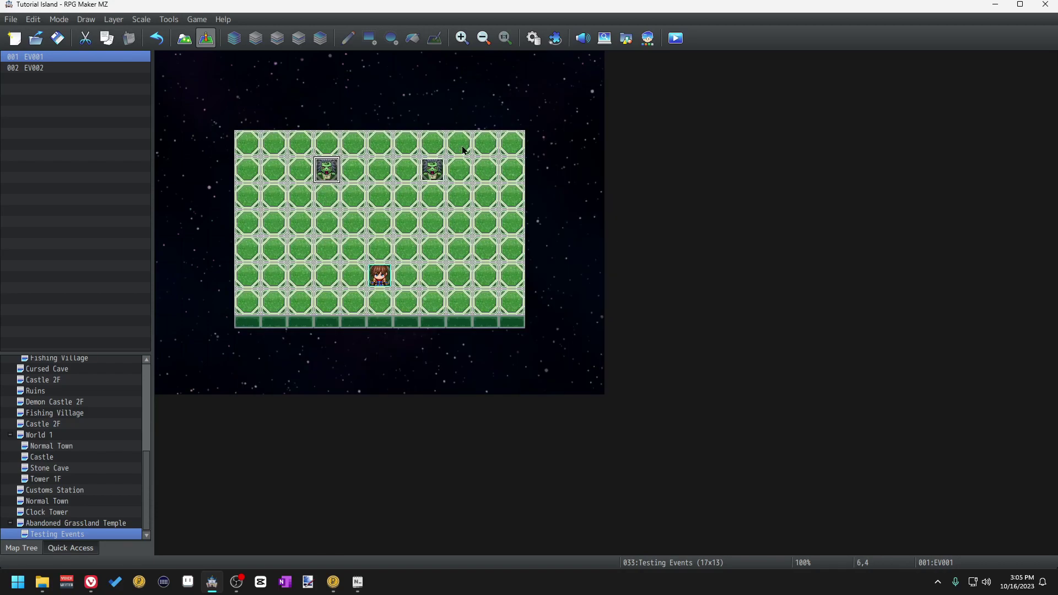
Keep EV001 unchanged, set EV002's Frequency to 5: Highest, and start a playtest.
double_click(327, 169)
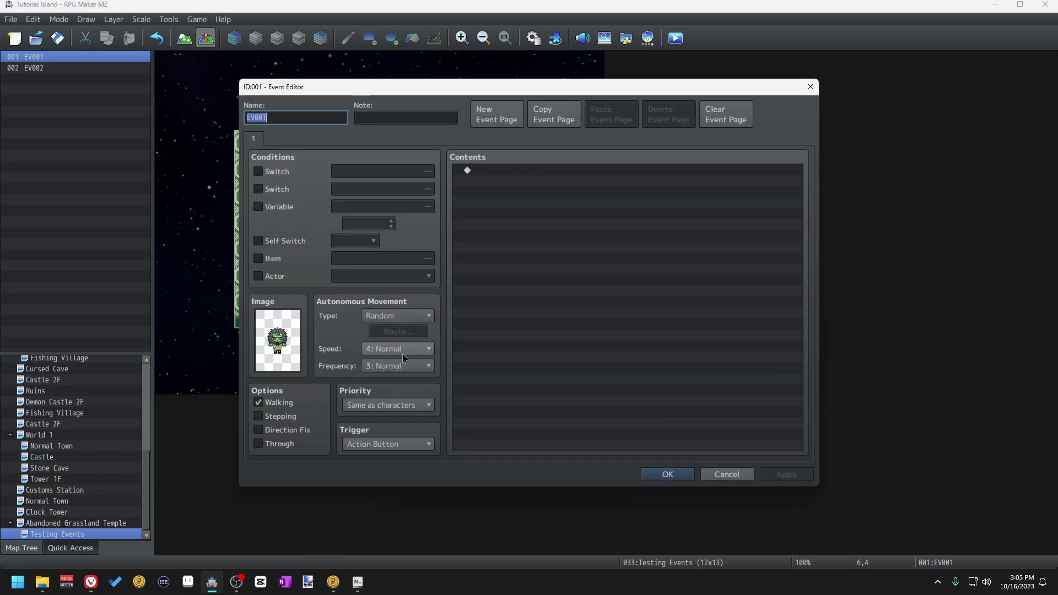
left_click(667, 475)
double_click(433, 169)
scroll(386, 366, "down", 2)
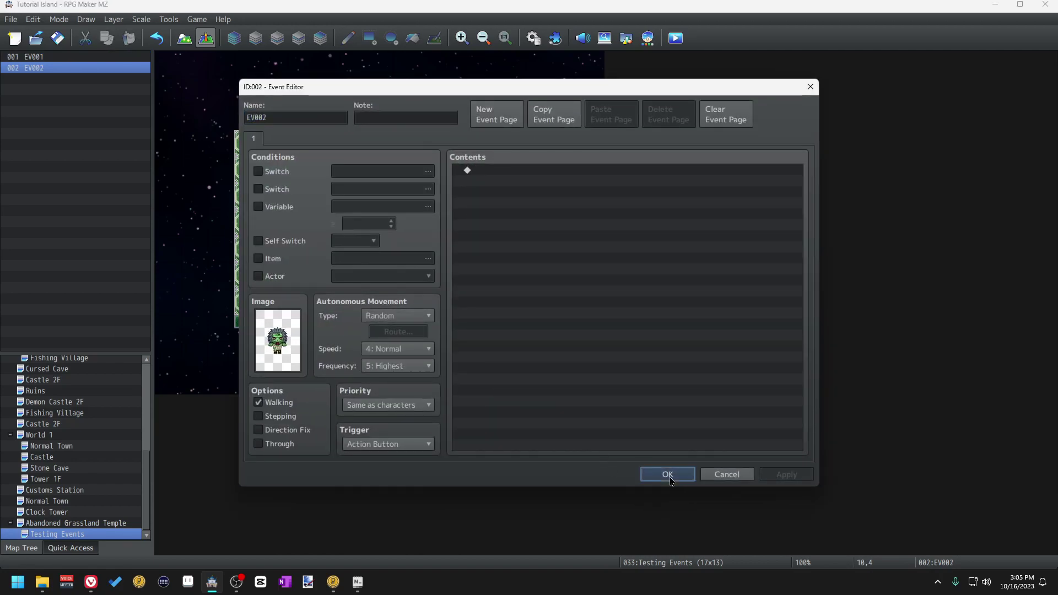
left_click(667, 474)
left_click(675, 38)
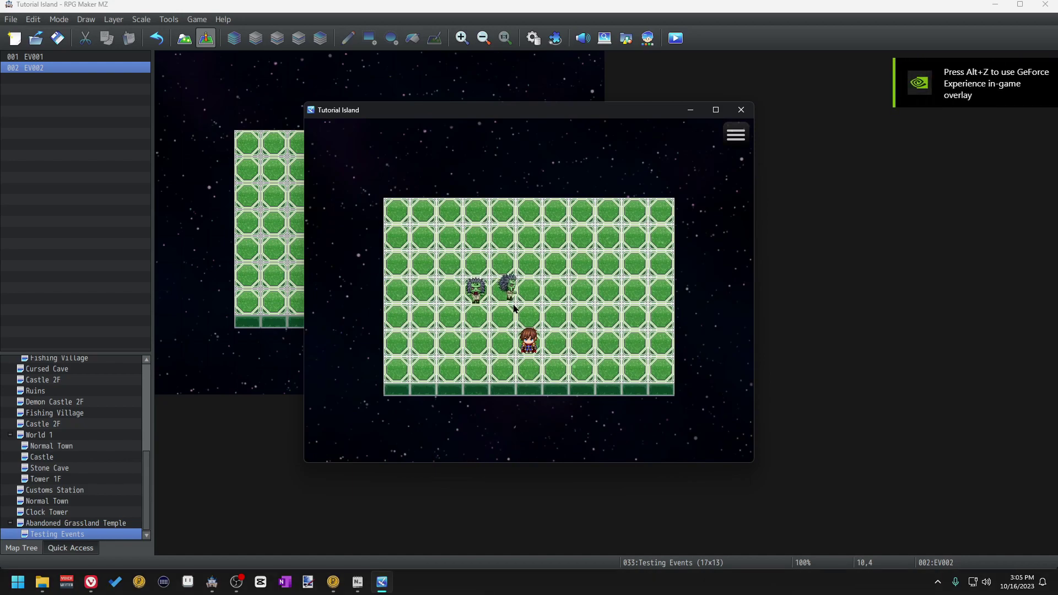
Close the playtest and create a new event, EV003, on an empty tile.
key("alt+F4")
double_click(433, 250)
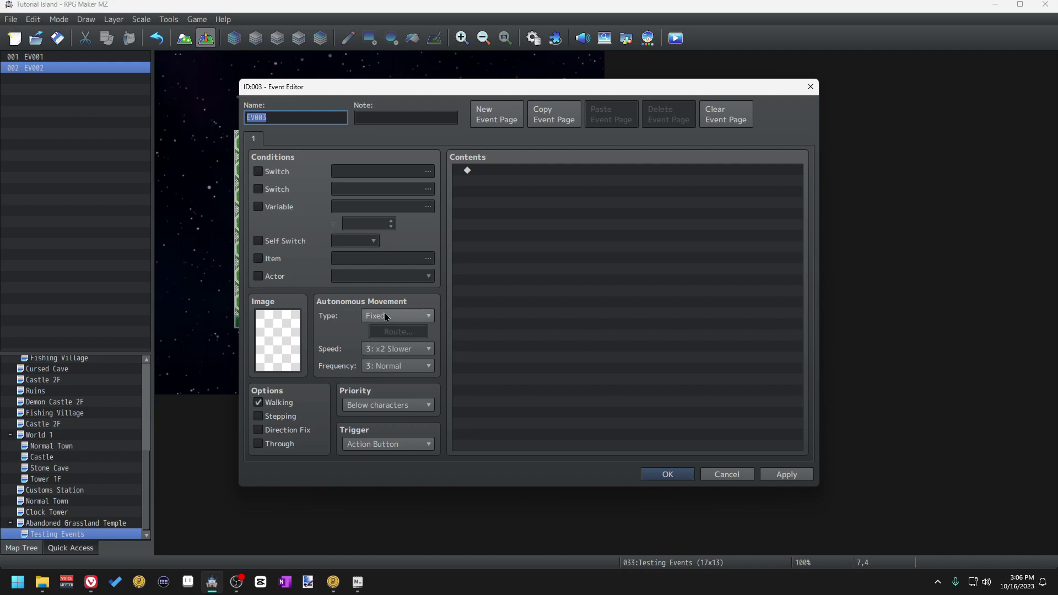
Tick EV003's Item page condition and view the event commands without adding any.
left_click(424, 315)
left_click(306, 260)
double_click(524, 170)
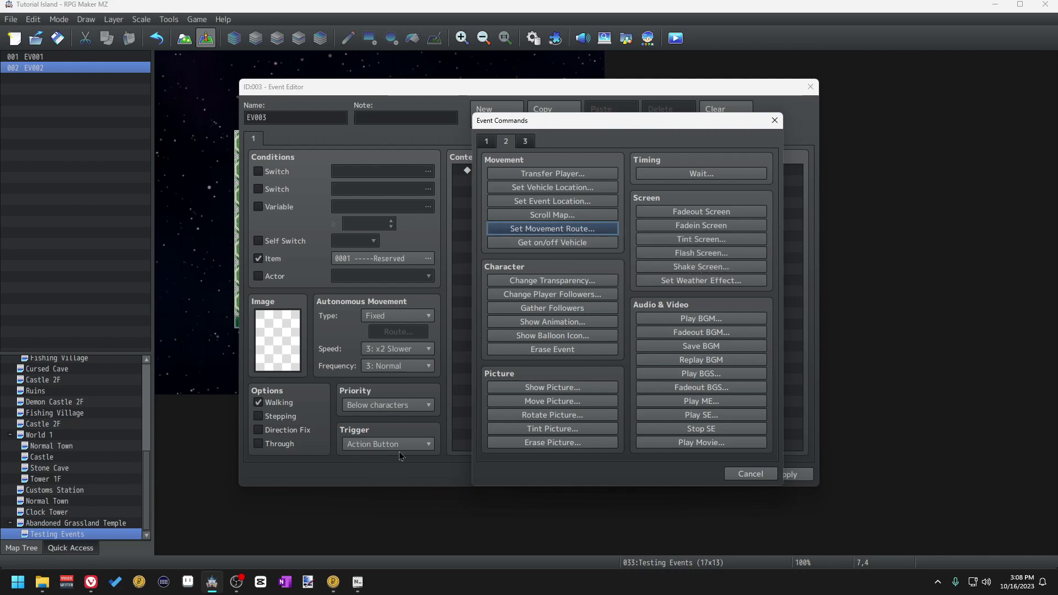
left_click(751, 473)
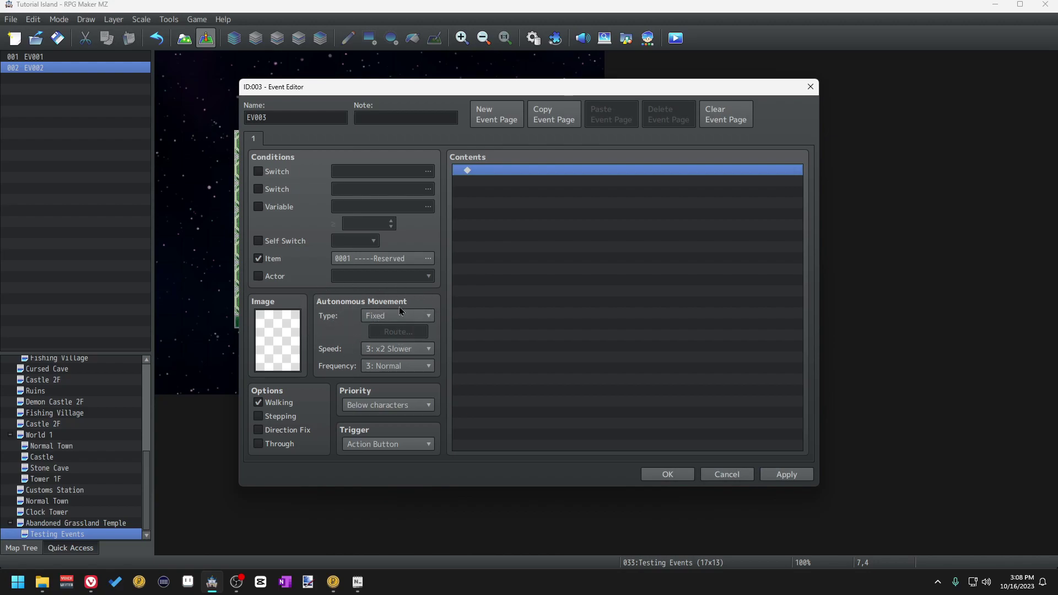
Review EV003's autonomous movement type options, leaving it on Fixed.
mouse_move(408, 320)
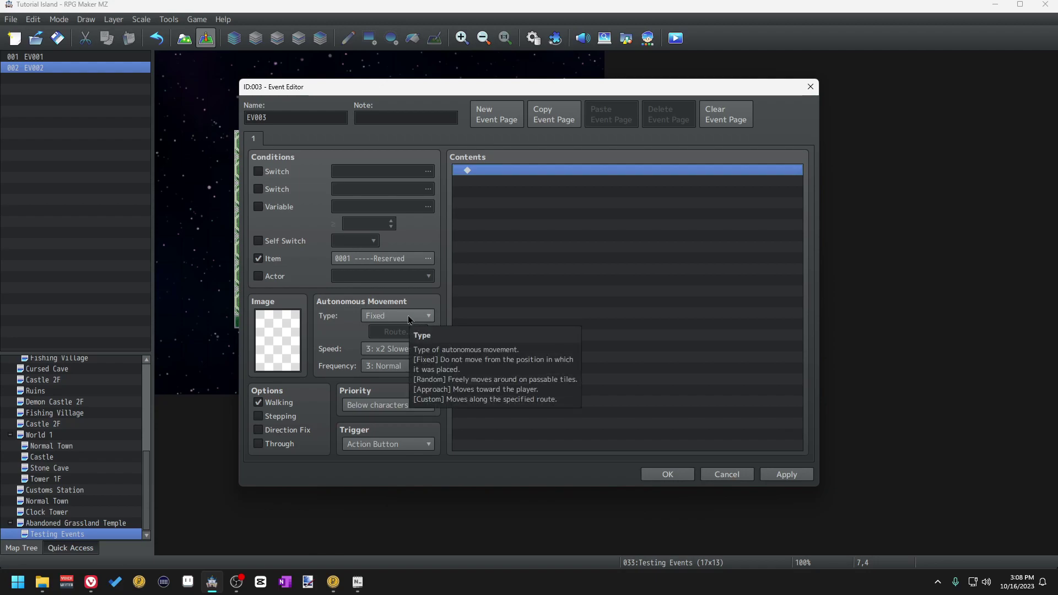
left_click(409, 320)
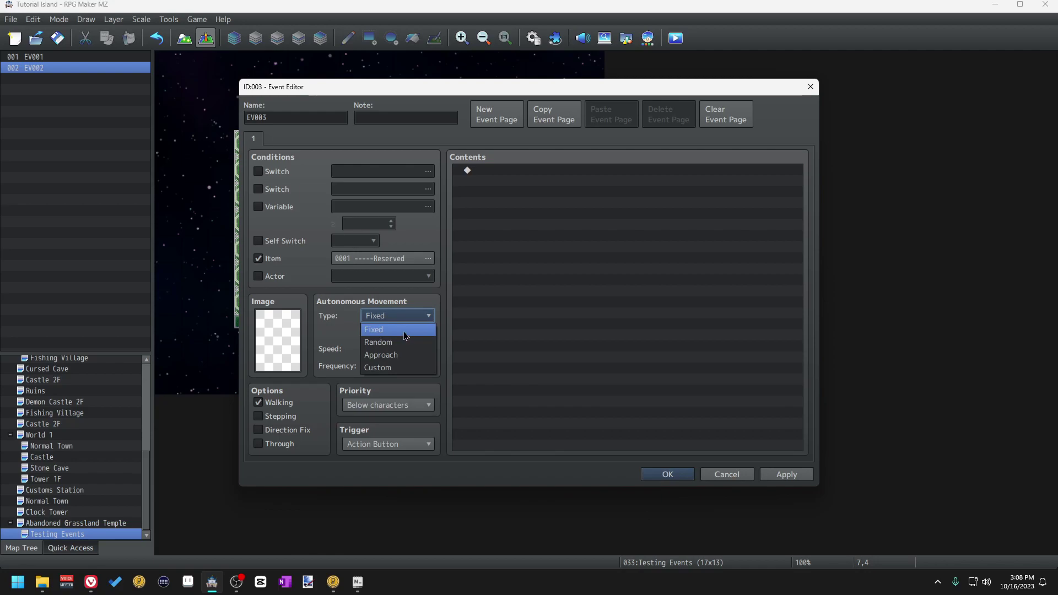
left_click(404, 333)
Open Event Commands from the empty first line of EV003's Contents list.
mouse_move(408, 315)
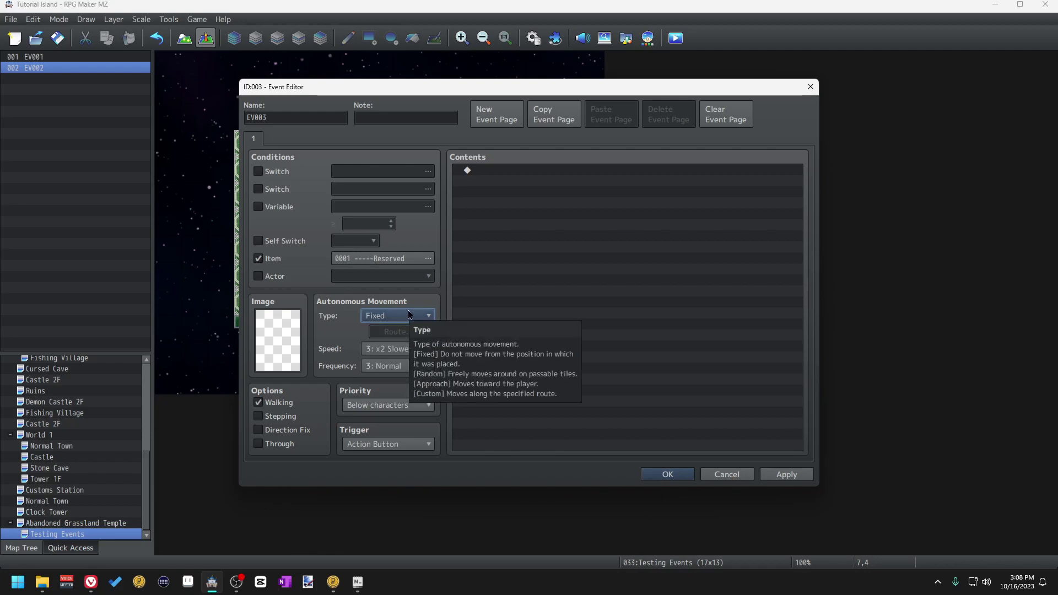
left_click(495, 172)
double_click(496, 172)
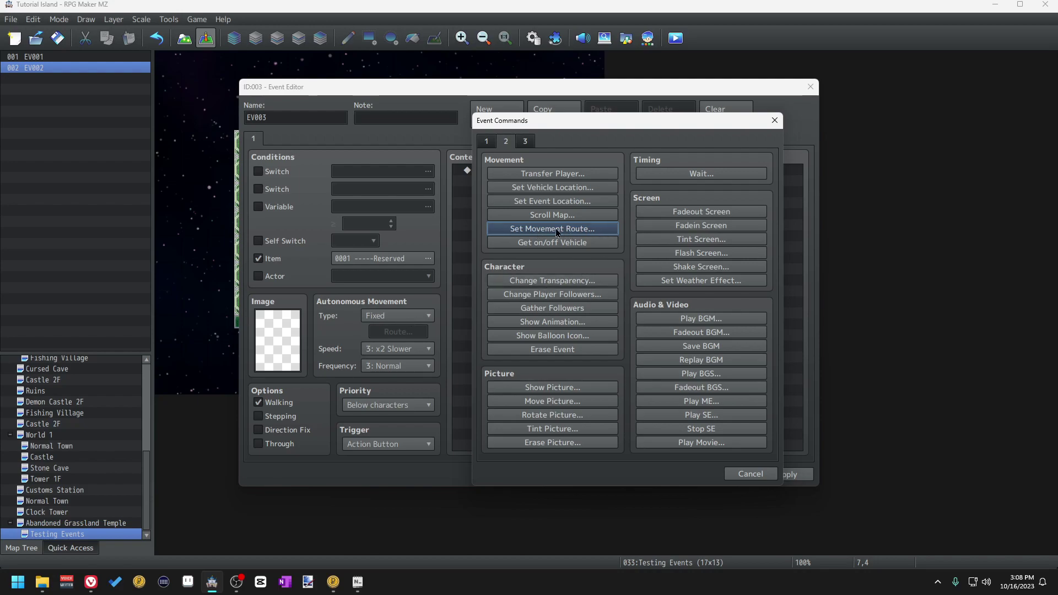
Close Event Commands without adding anything, then set EV003's movement type to Approach.
key("Escape")
left_click(396, 315)
left_click(384, 343)
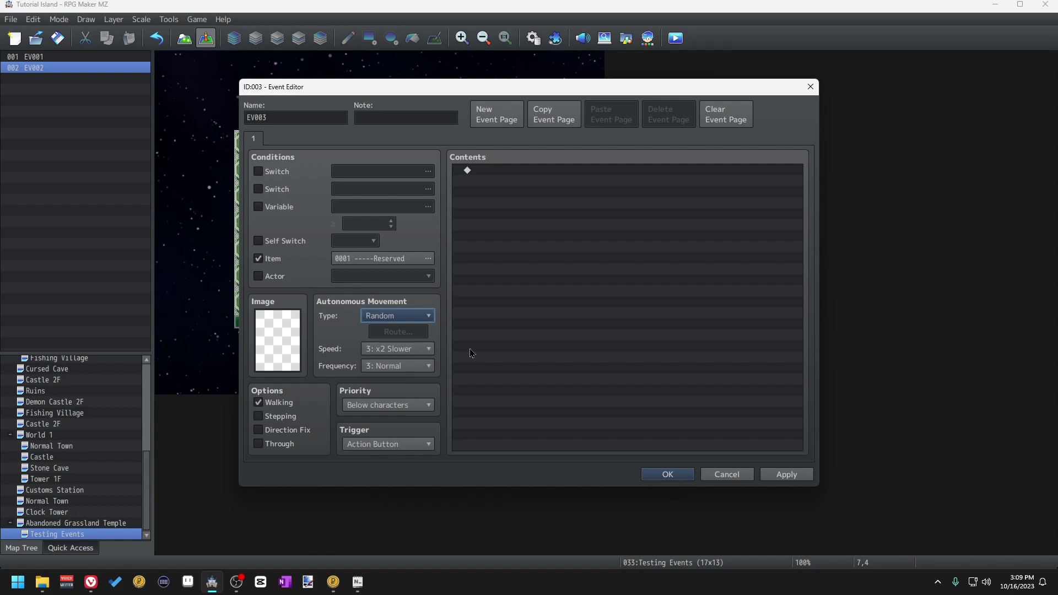
left_click(398, 315)
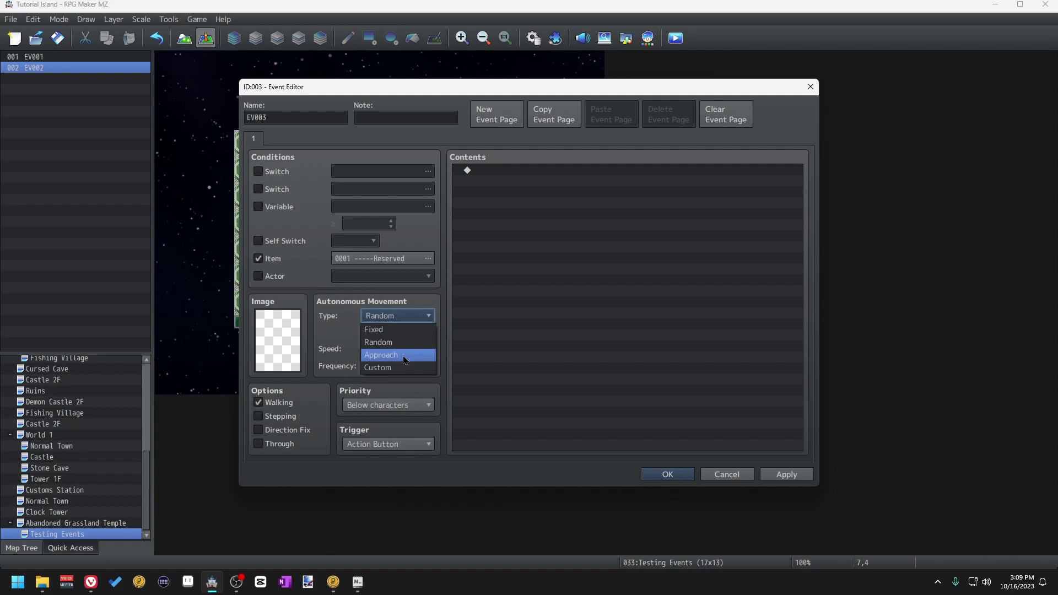
left_click(404, 357)
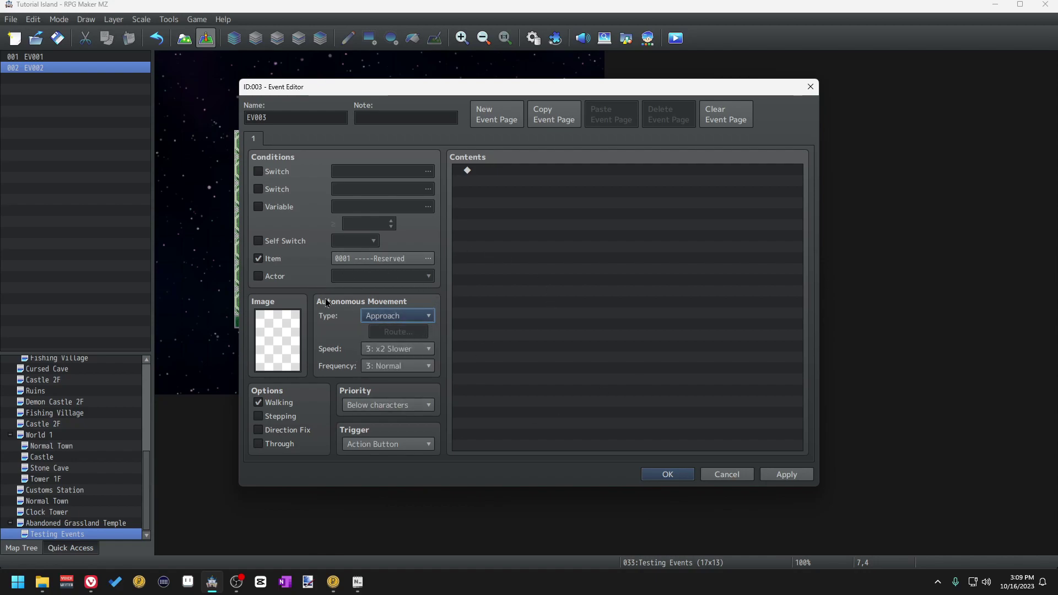